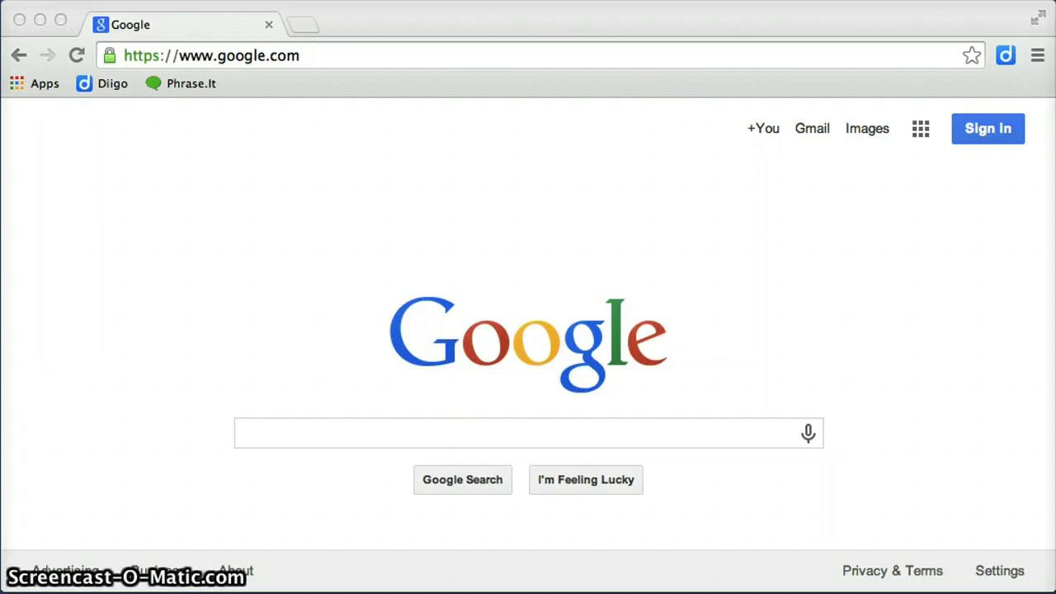
- Open the bookmarked Phrase.It site and upload Abraham Lincoln.jpg from the Desktop folder
click(193, 90)
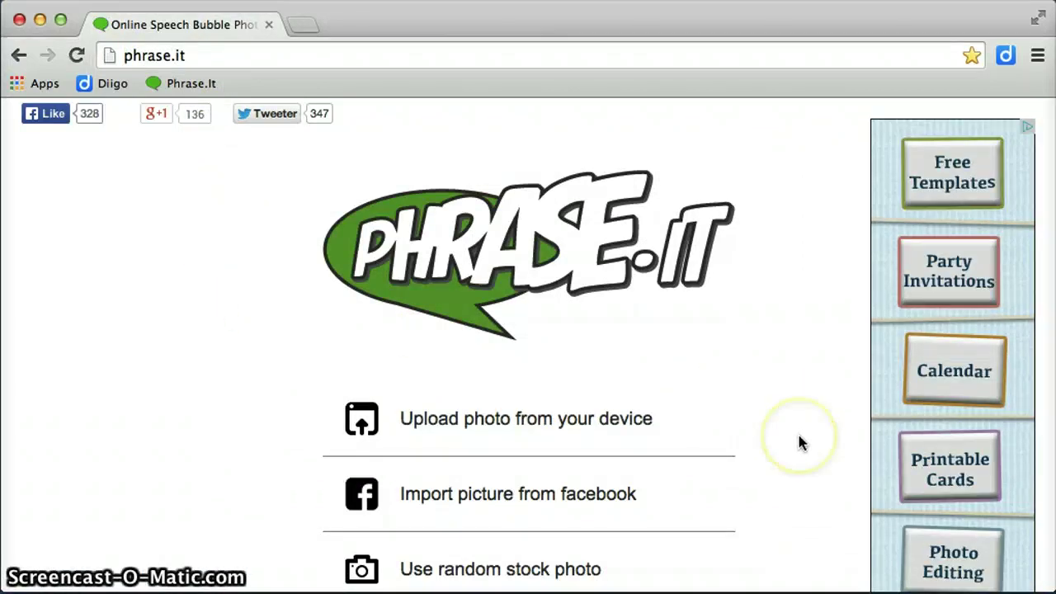
scroll(799, 441, down, 2)
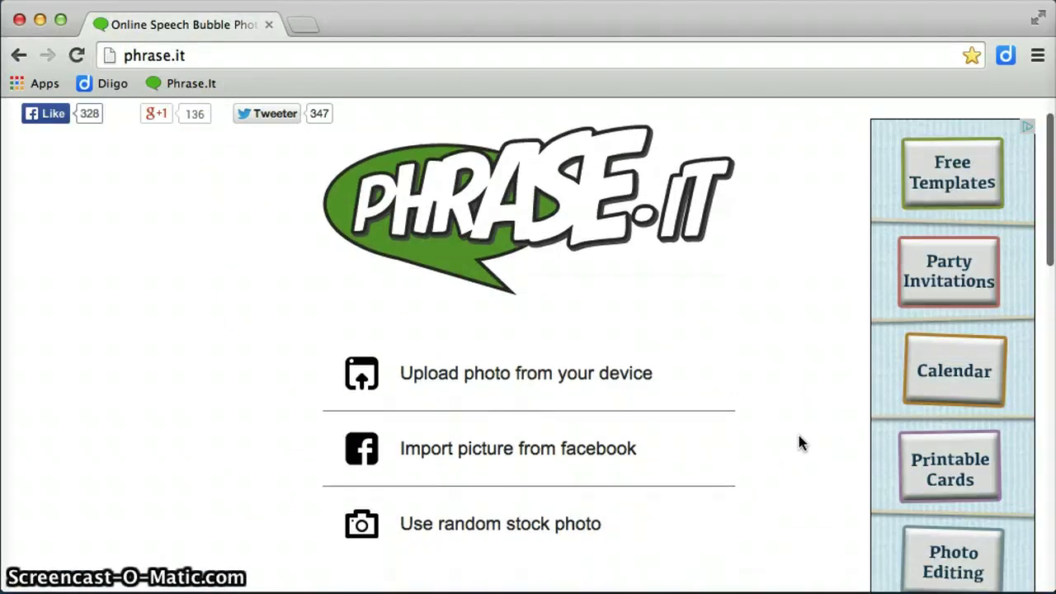
click(784, 417)
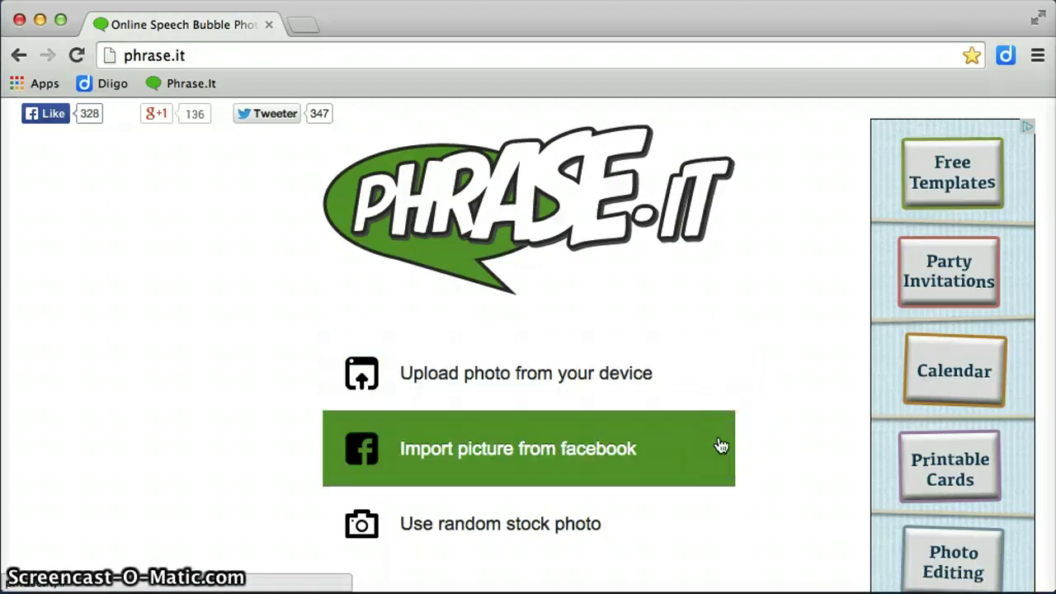
click(708, 458)
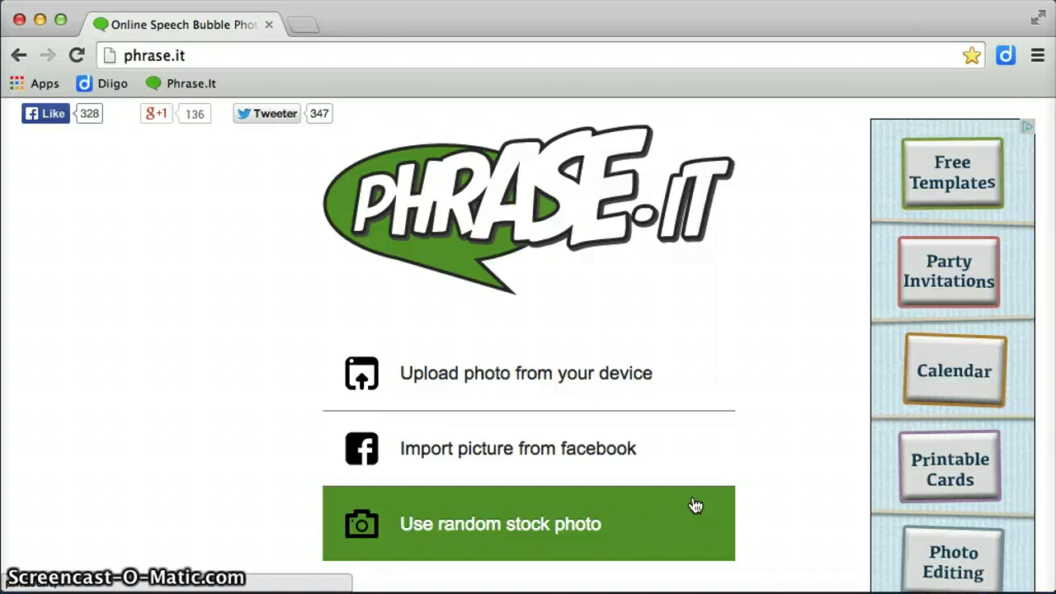
click(655, 427)
drag(637, 373, 644, 381)
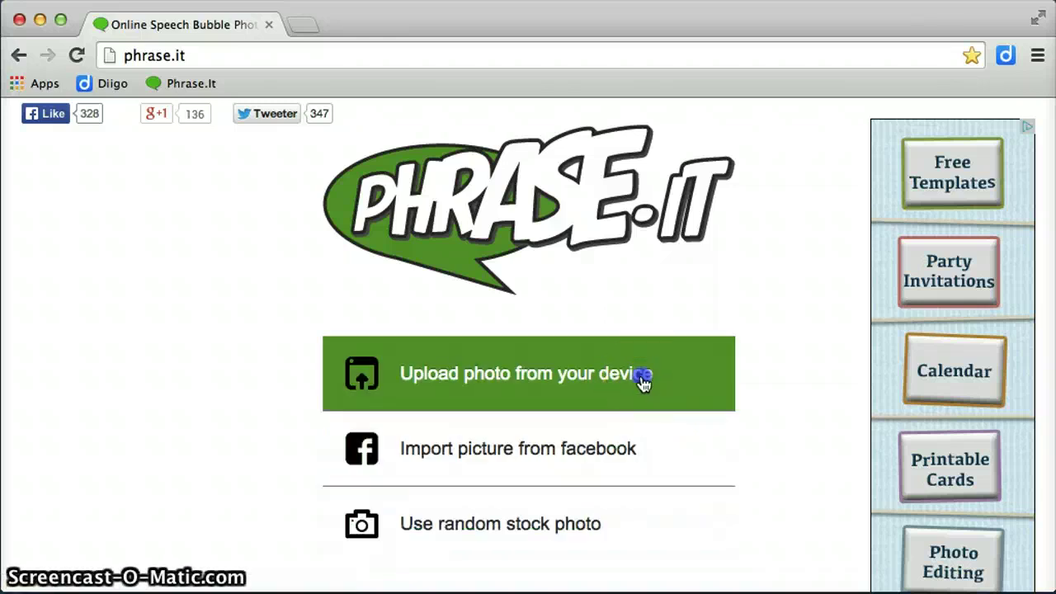
click(644, 382)
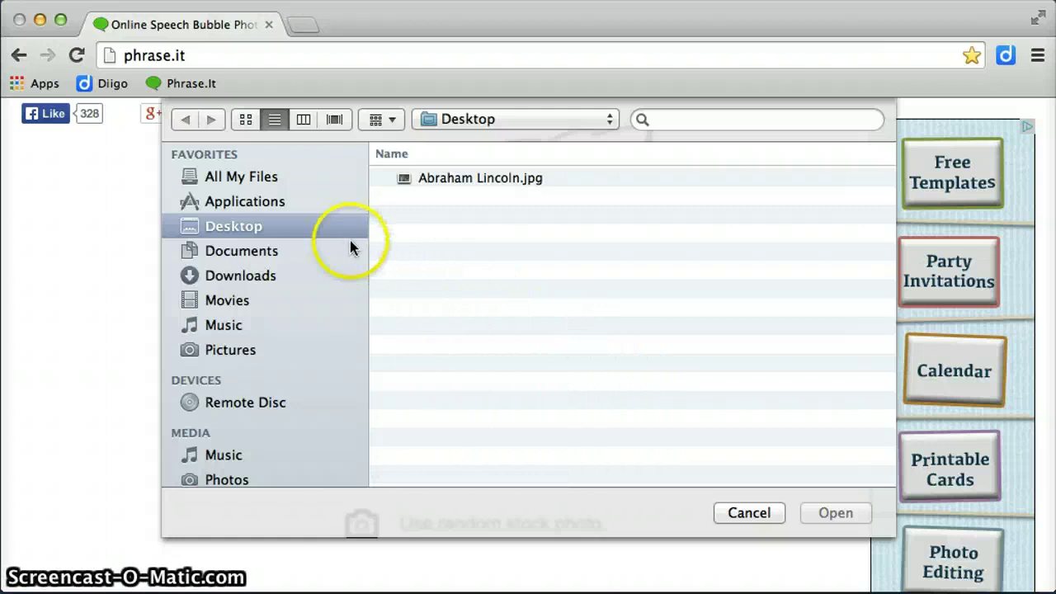
click(456, 178)
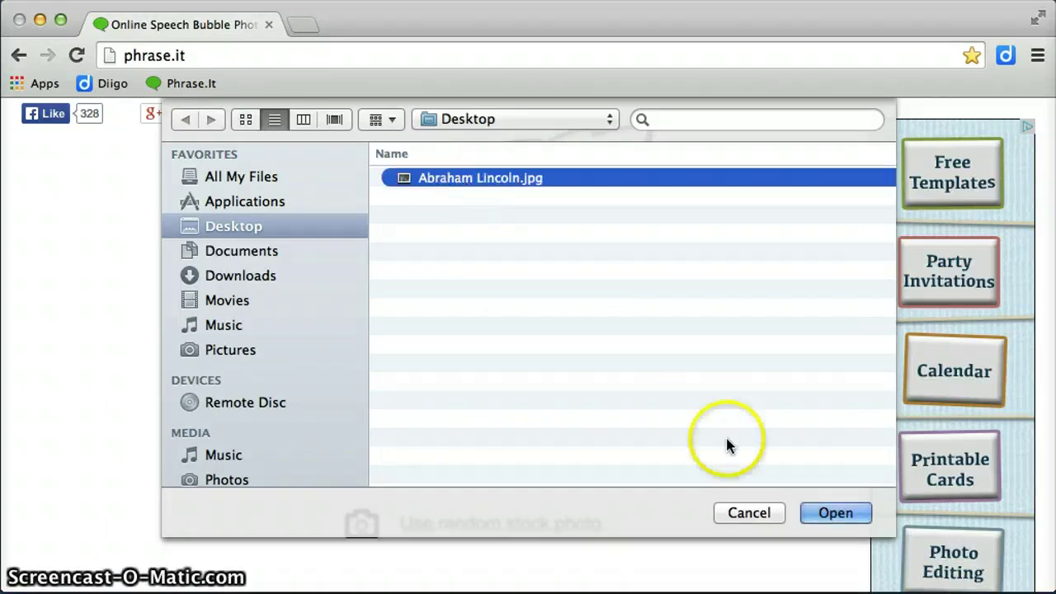
click(817, 515)
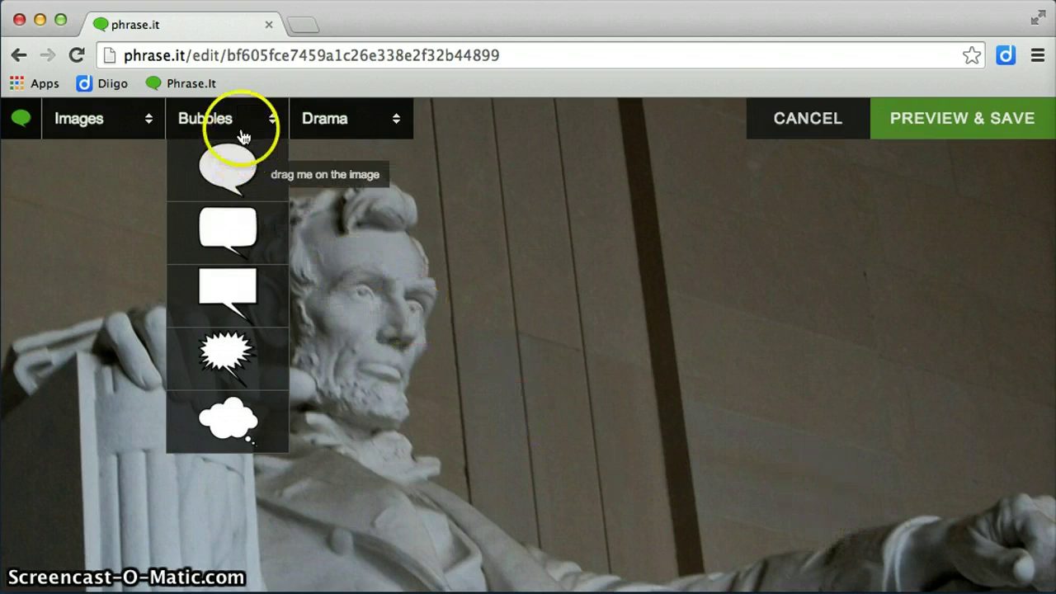
- Add the sharp-cornered rectangular speech bubble beside the statue's face and rotate it so its tail points down toward the statue
drag(224, 276, 516, 305)
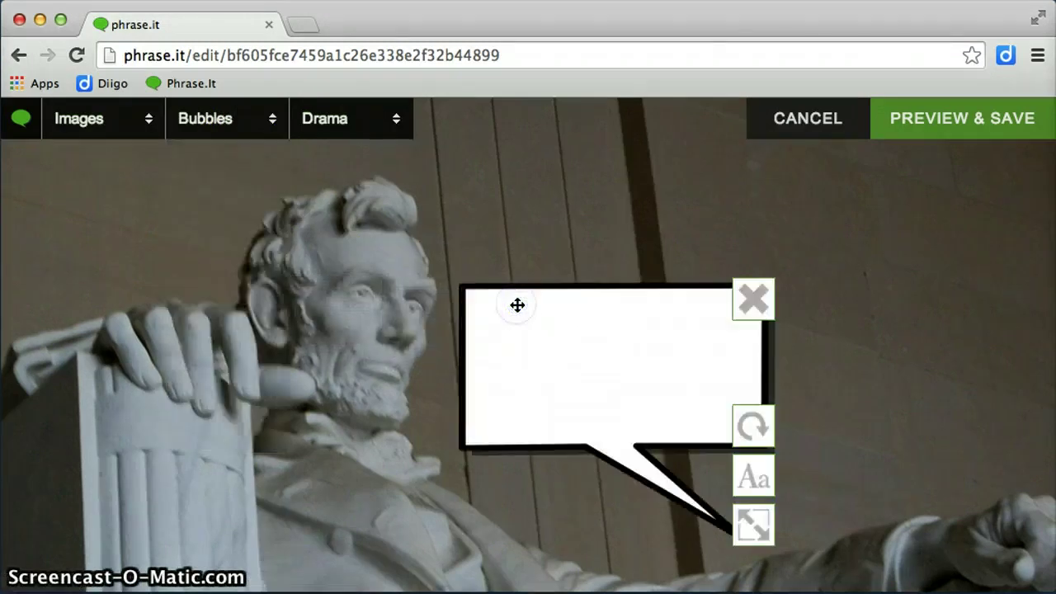
click(561, 328)
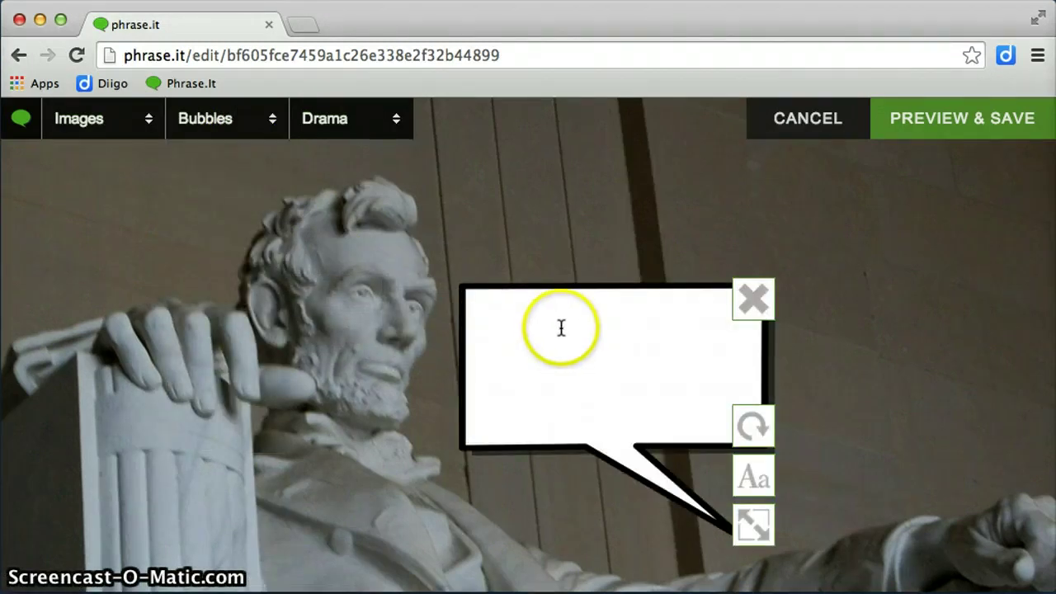
click(752, 430)
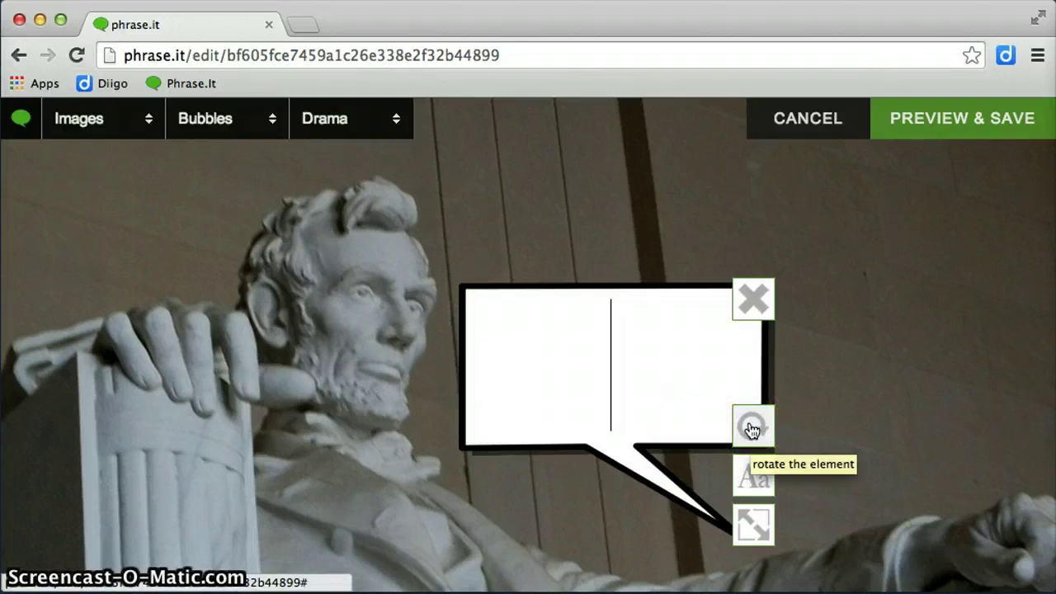
click(753, 428)
click(752, 427)
- Enter the text "Veterans...America's Greatest Asset!" in the speech bubble
click(625, 414)
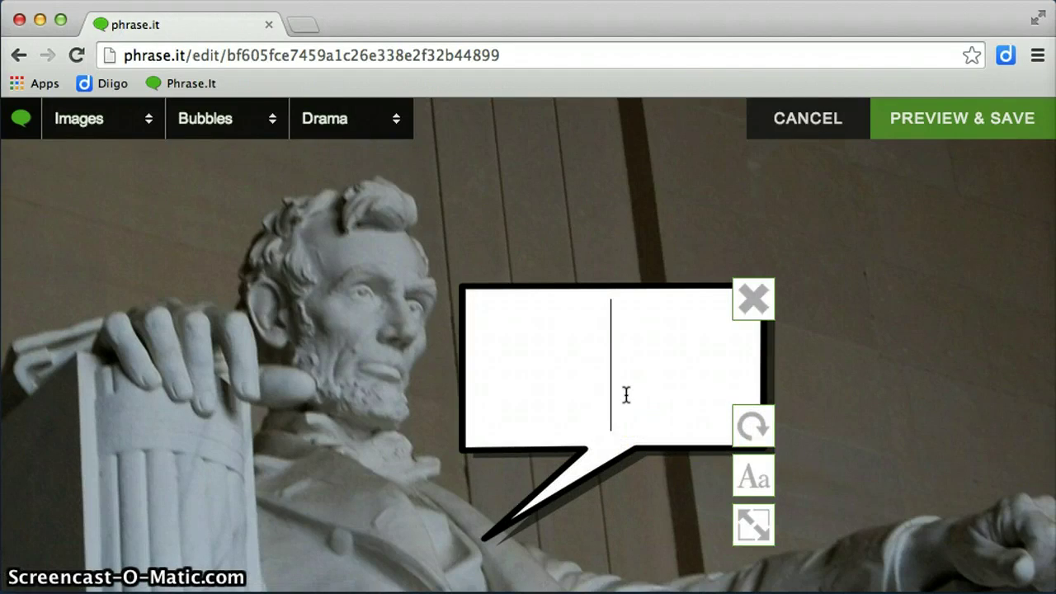
text(Veterans...)
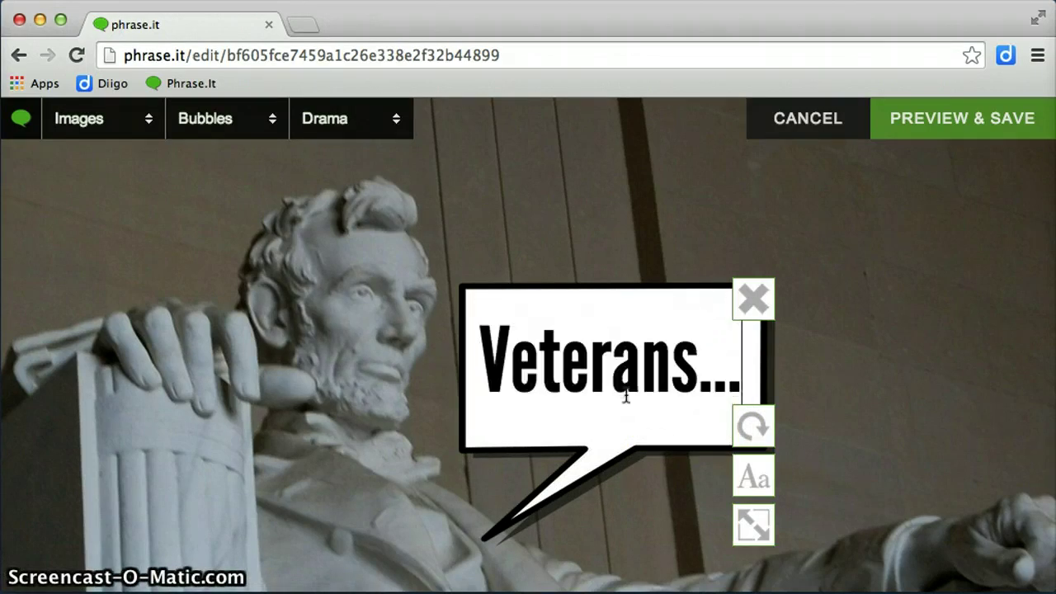
text(Am)
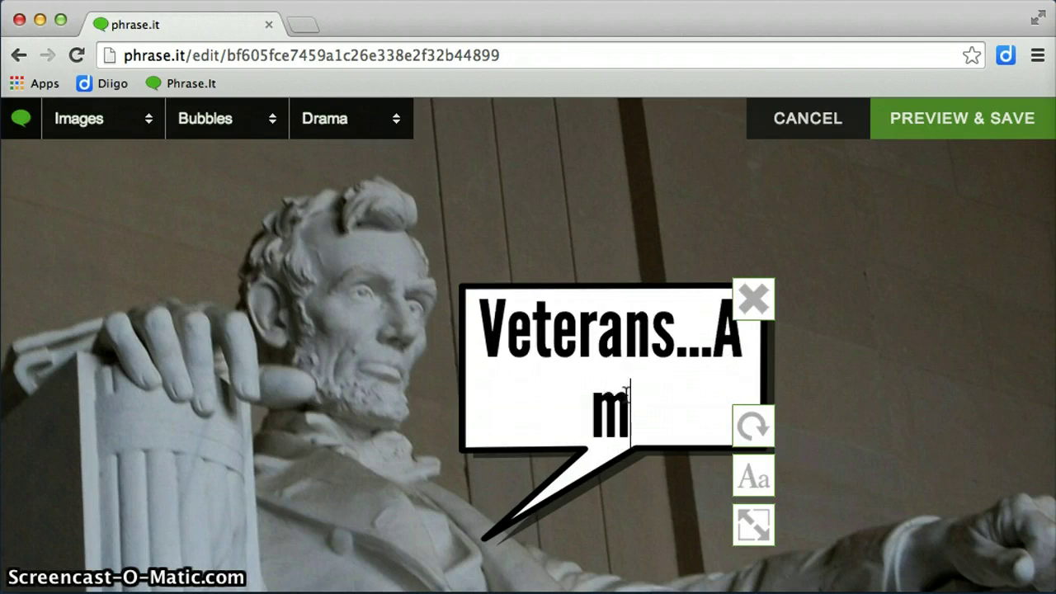
text(erica's)
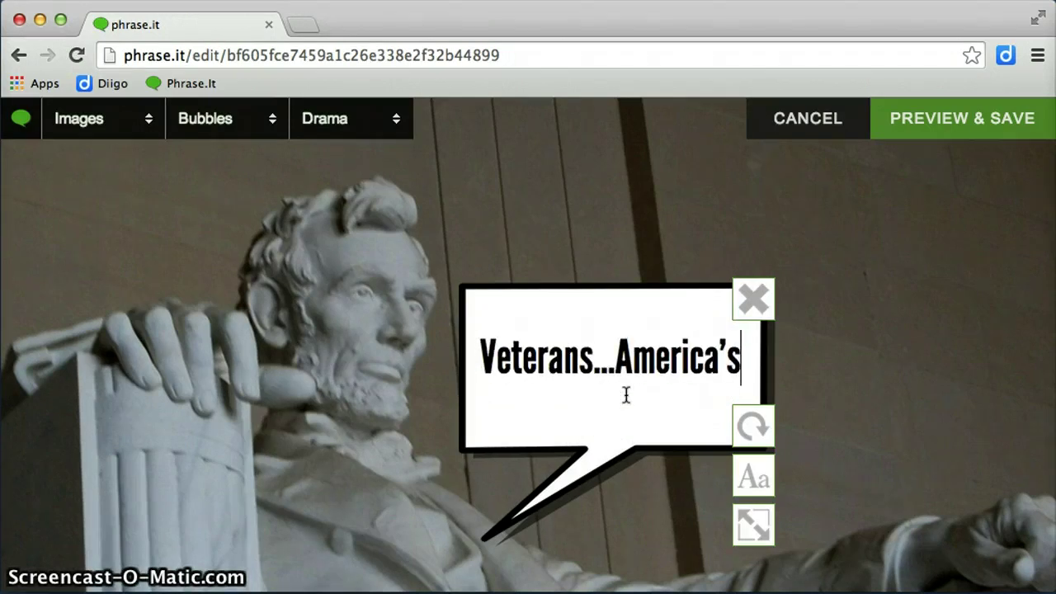
text( G)
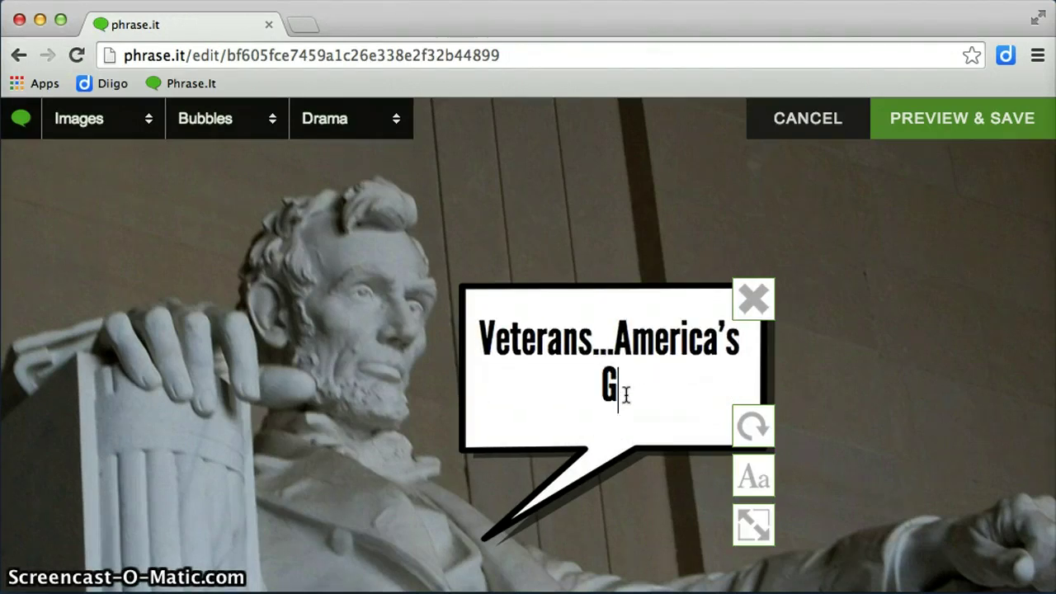
text(reatest As)
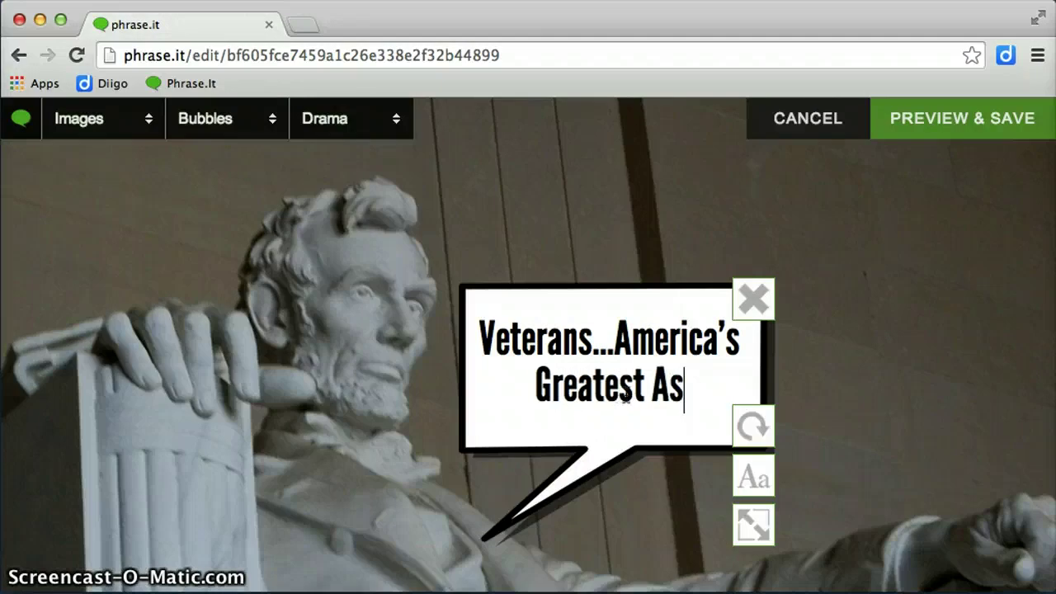
text(set!)
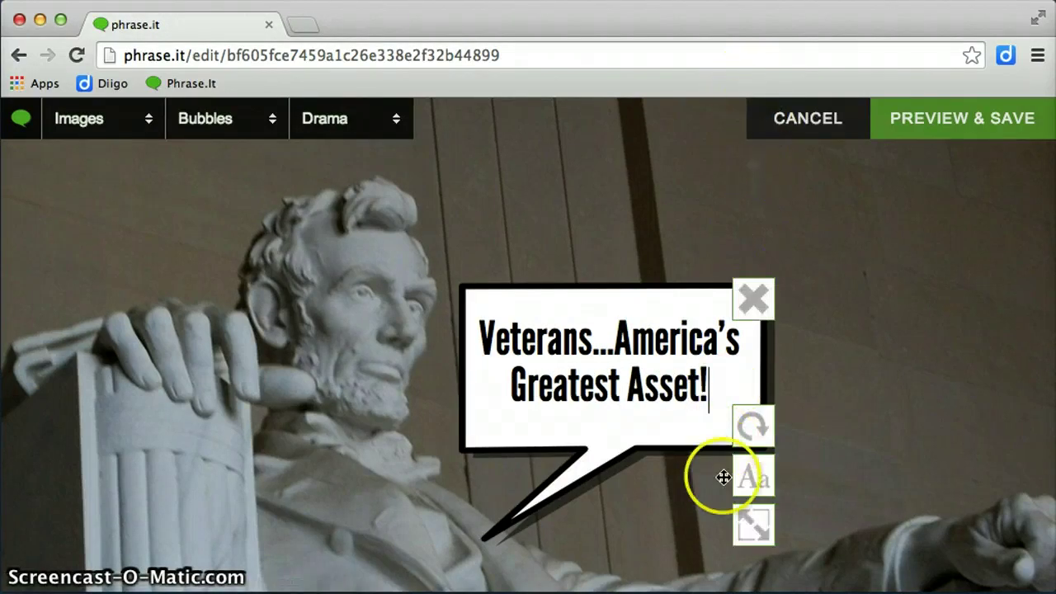
- Shrink the speech bubble slightly and move it up beside the statue's head so the tail points at the mouth
drag(758, 530, 758, 531)
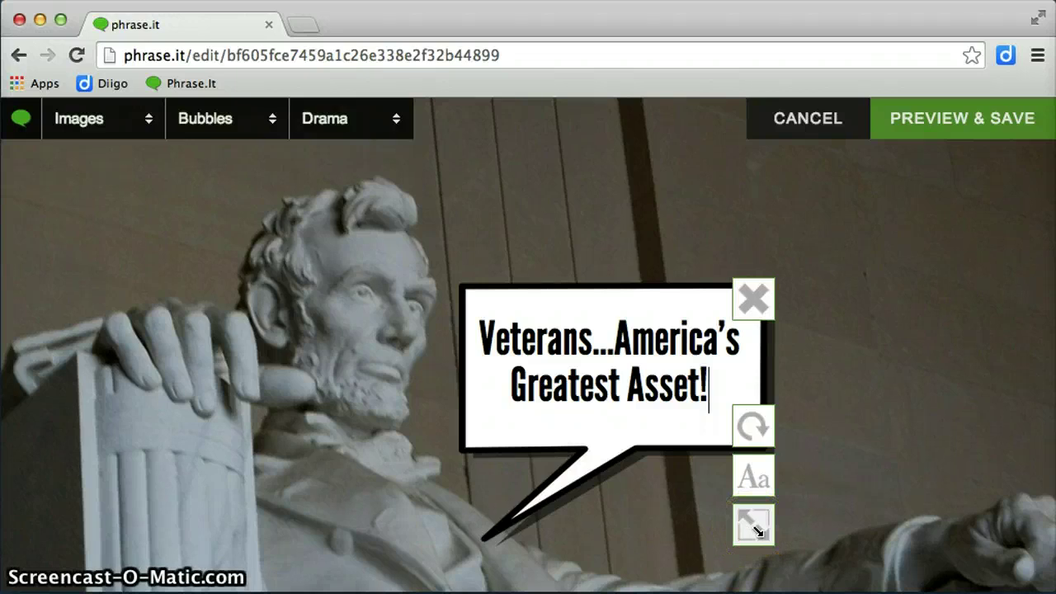
drag(757, 530, 730, 463)
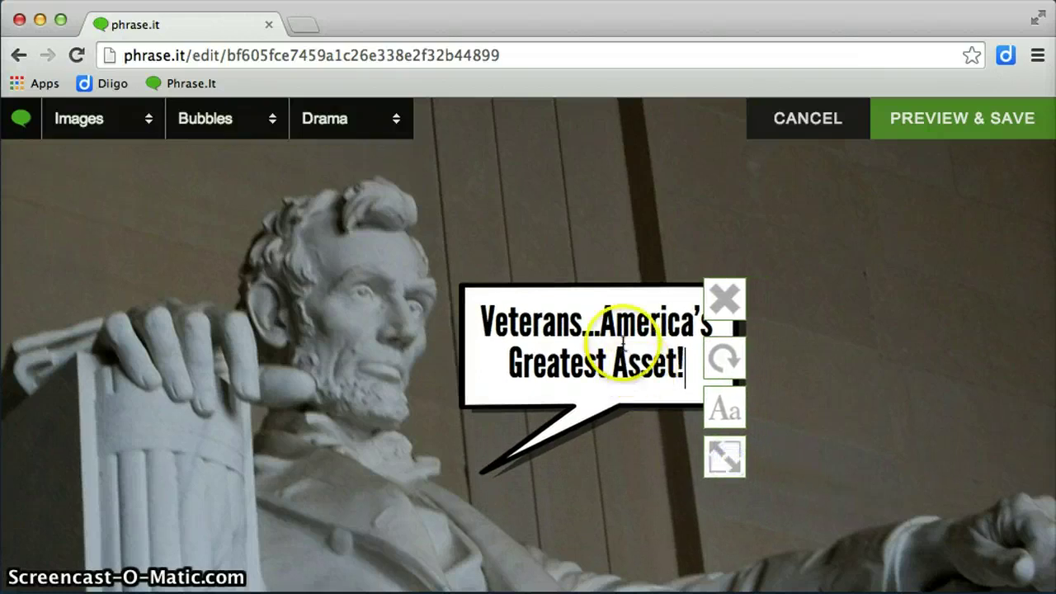
click(594, 290)
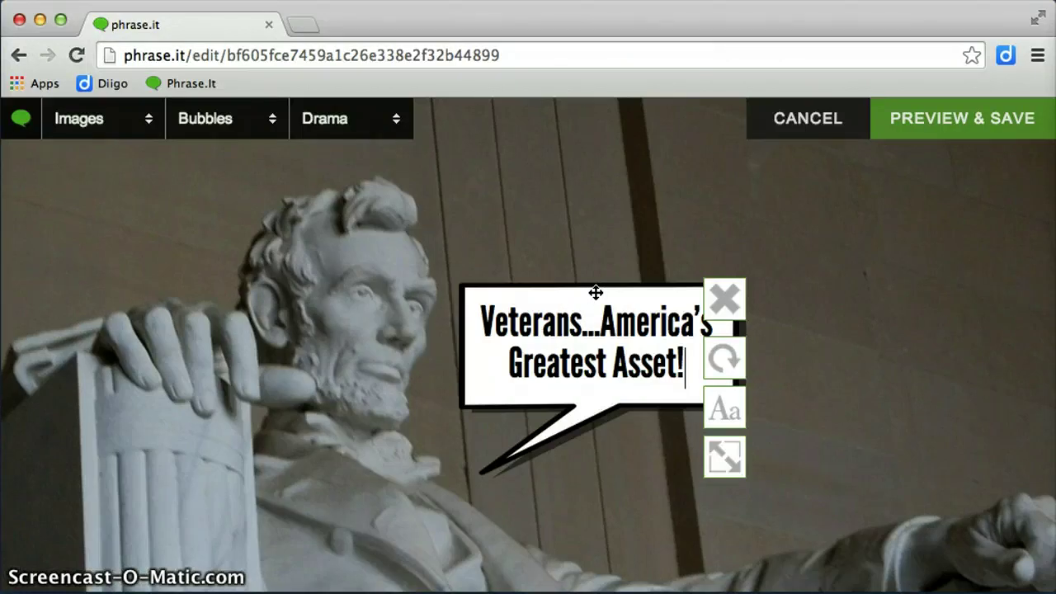
drag(596, 292, 588, 203)
click(620, 417)
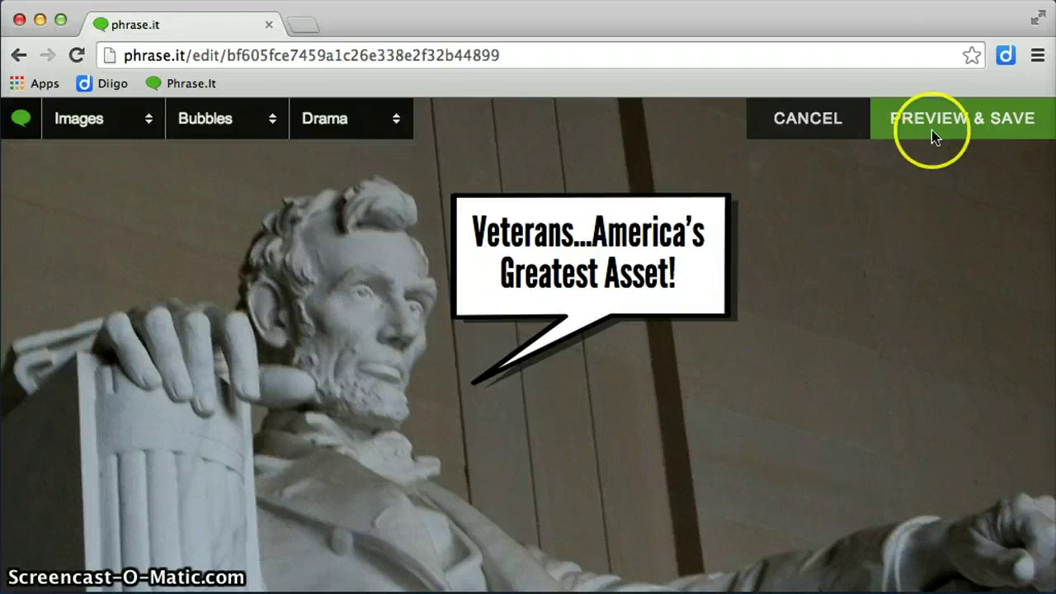
- Save the image with search engine indexing and social media icons disabled, and skip the download and email offer
click(960, 123)
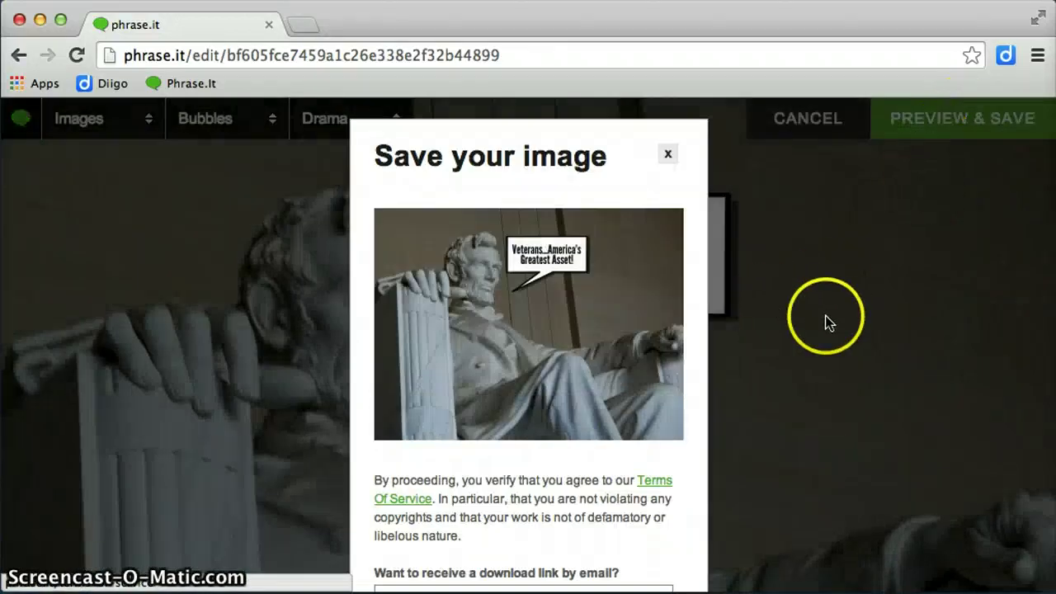
scroll(850, 320, down, 3)
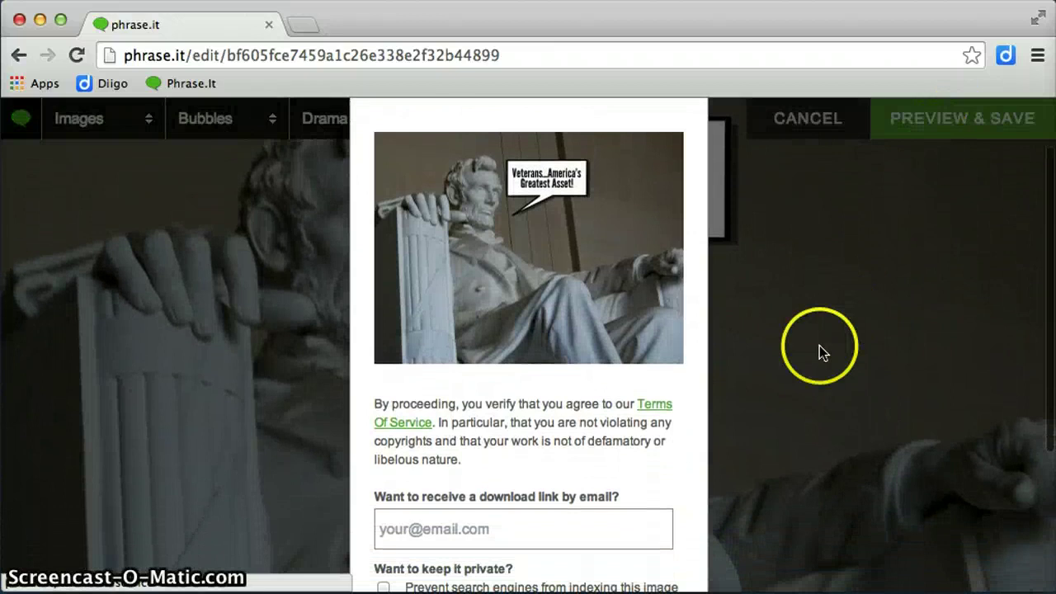
scroll(767, 413, down, 2)
scroll(768, 410, down, 3)
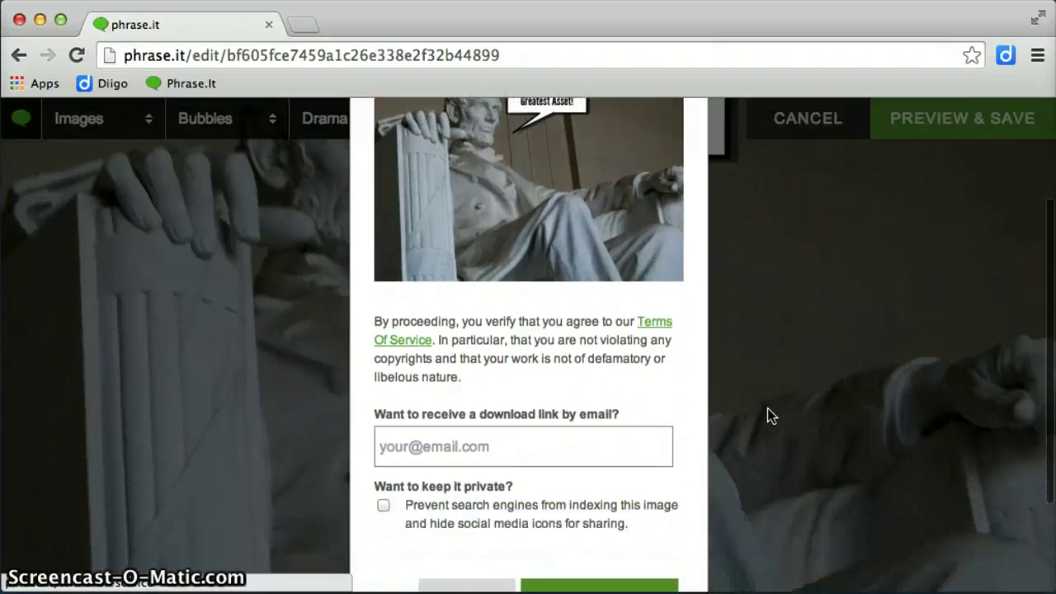
scroll(650, 456, down, 1)
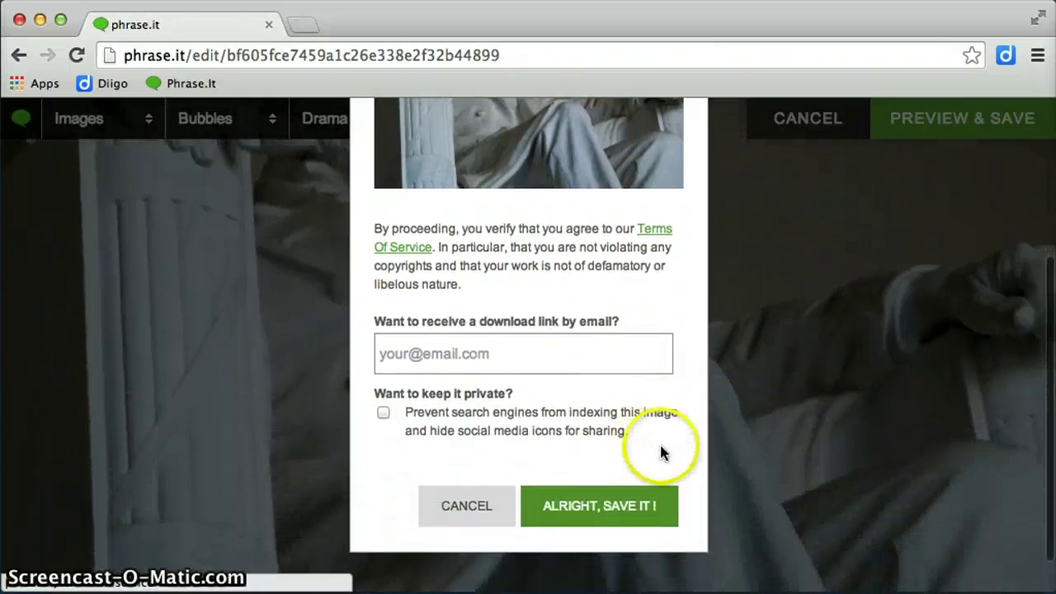
click(383, 414)
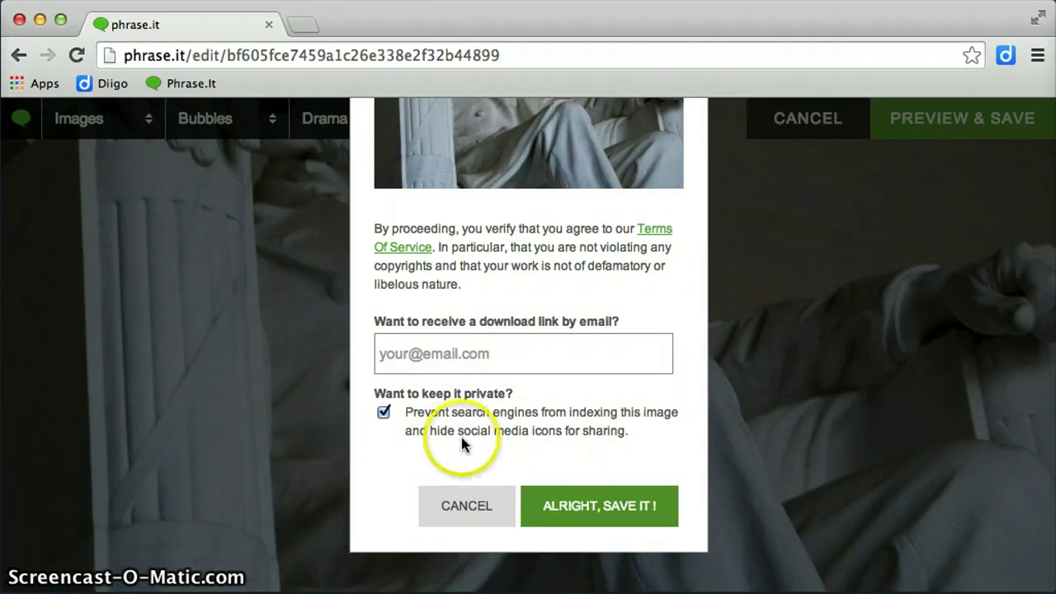
click(619, 510)
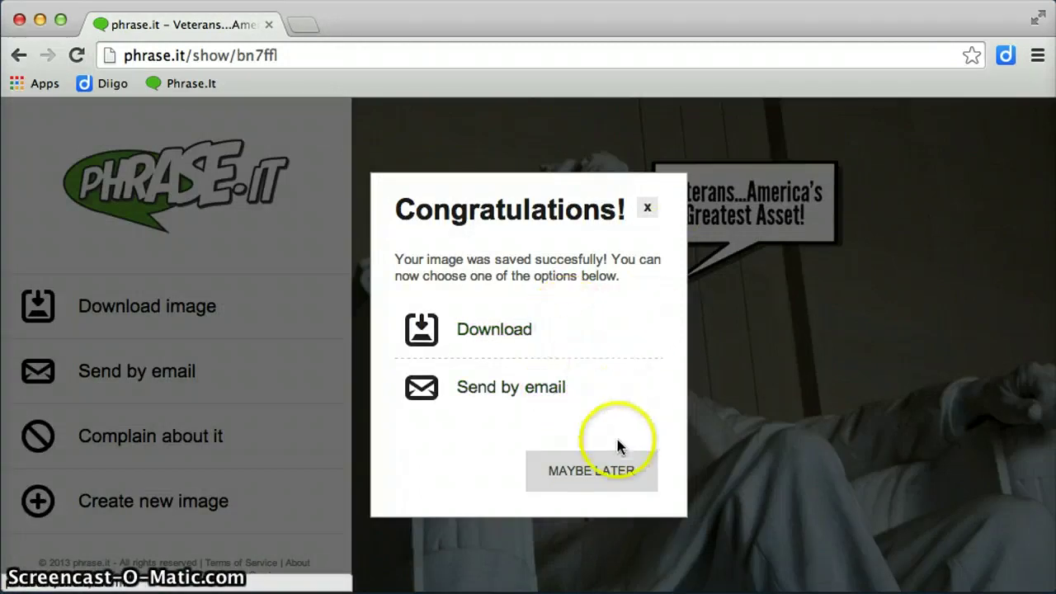
click(615, 474)
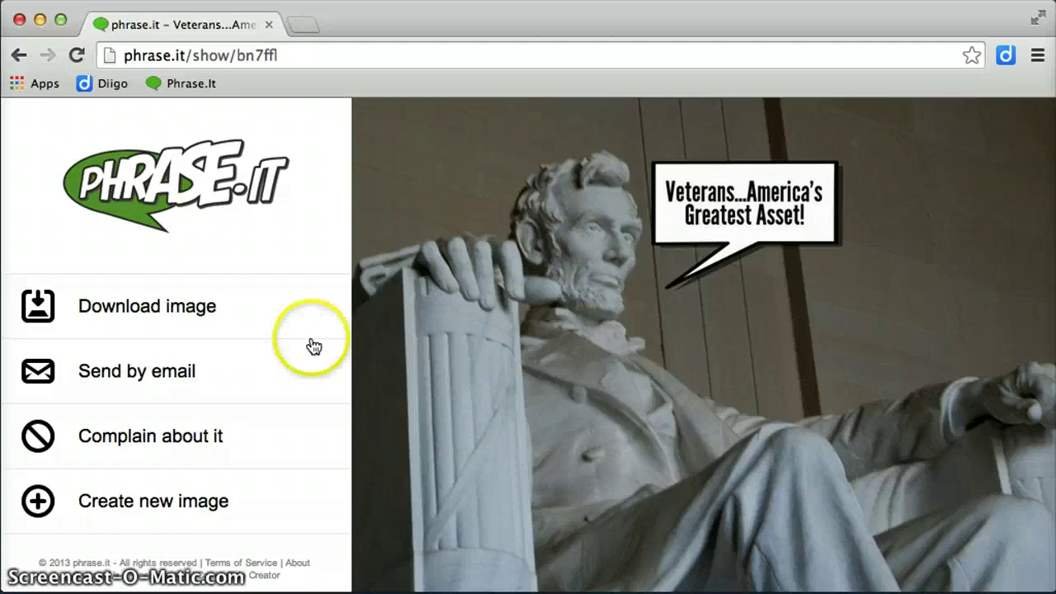
- Download the finished speech bubble image for free and close the download dialog
click(240, 320)
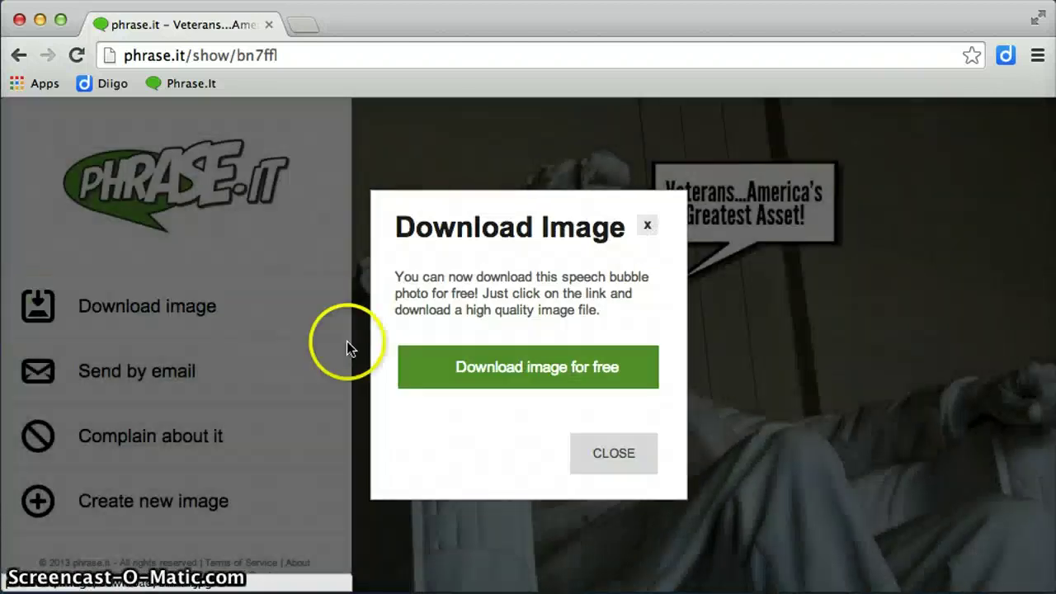
click(528, 373)
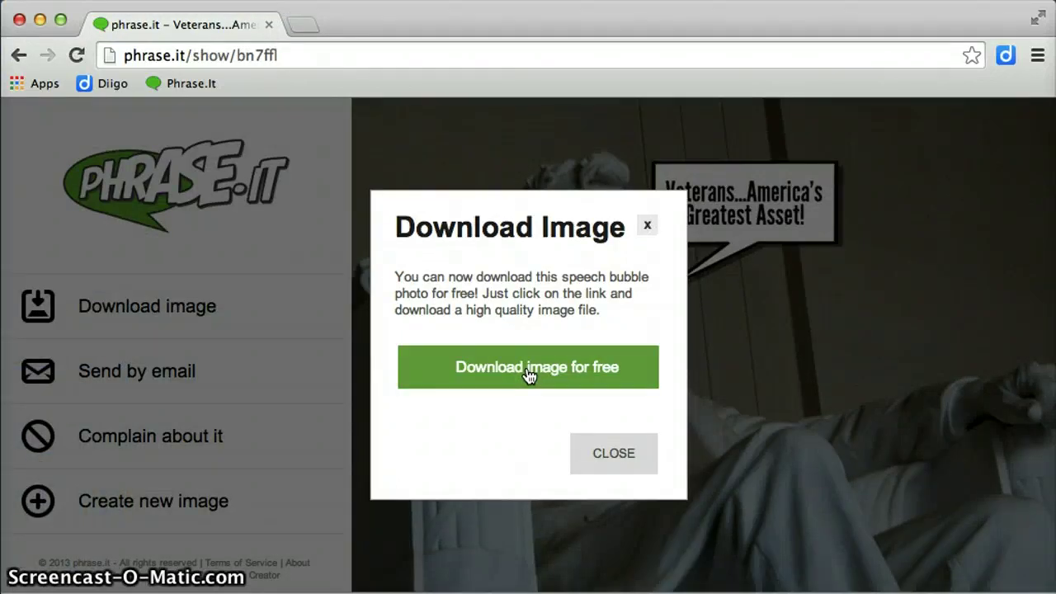
click(611, 456)
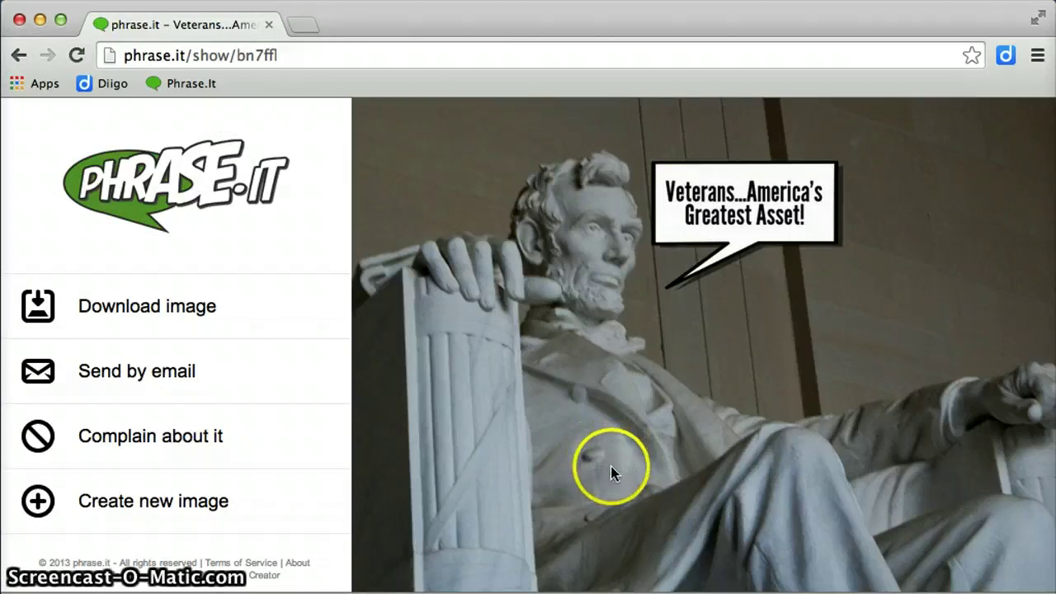
- Minimize the browser, view the downloaded Abraham Lincoln Veterans.jpg in its own image viewer window, and minimize that window
click(39, 21)
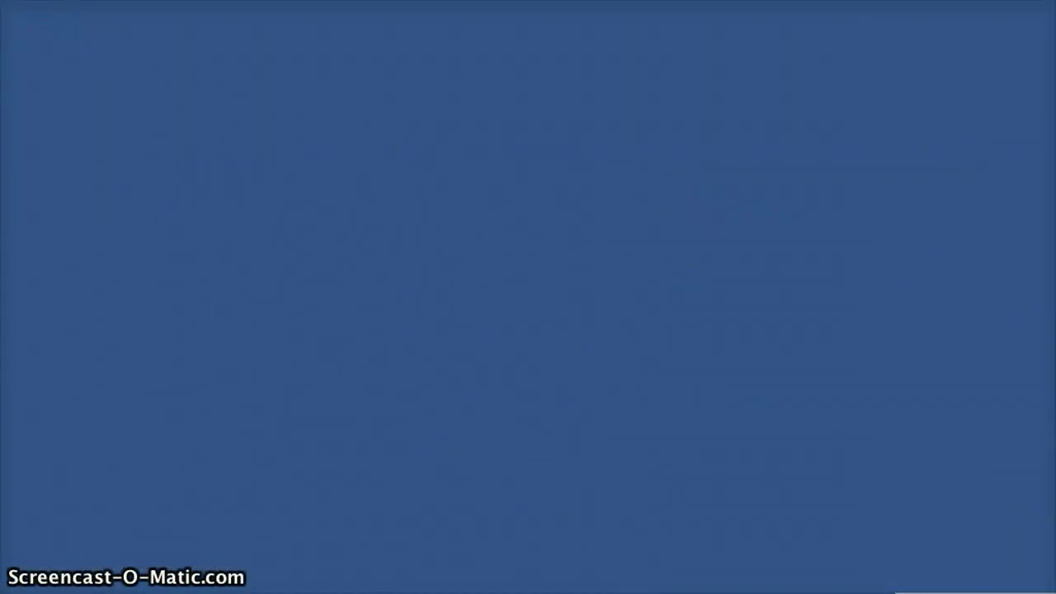
drag(949, 591, 201, 25)
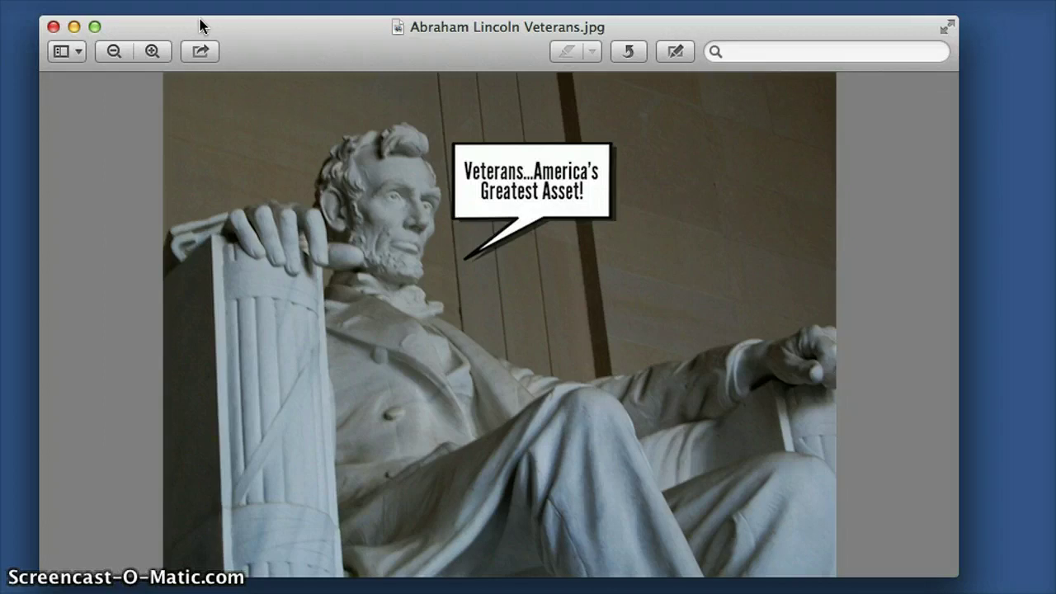
click(261, 38)
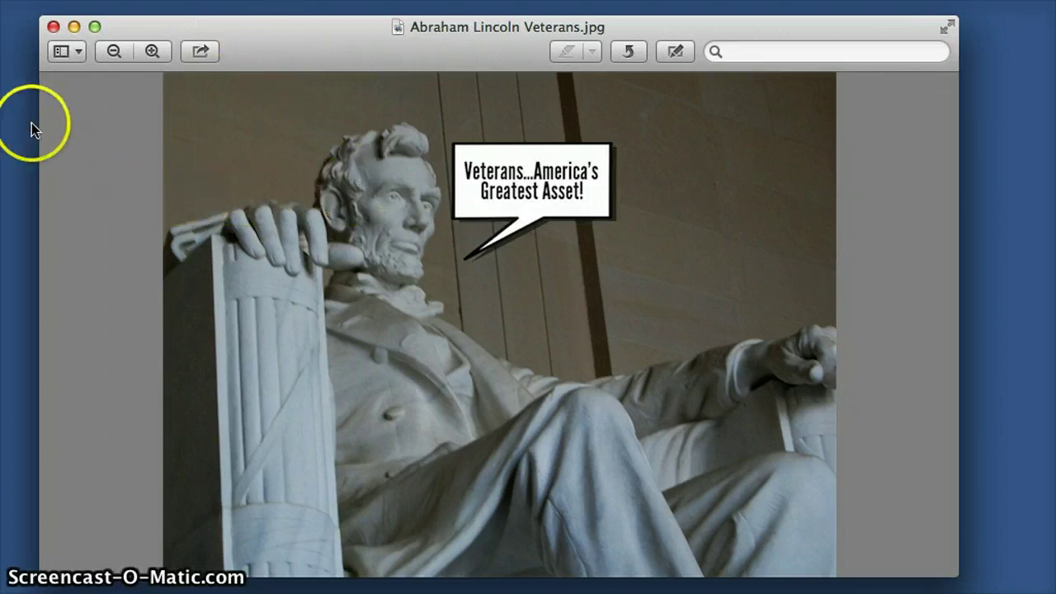
click(73, 27)
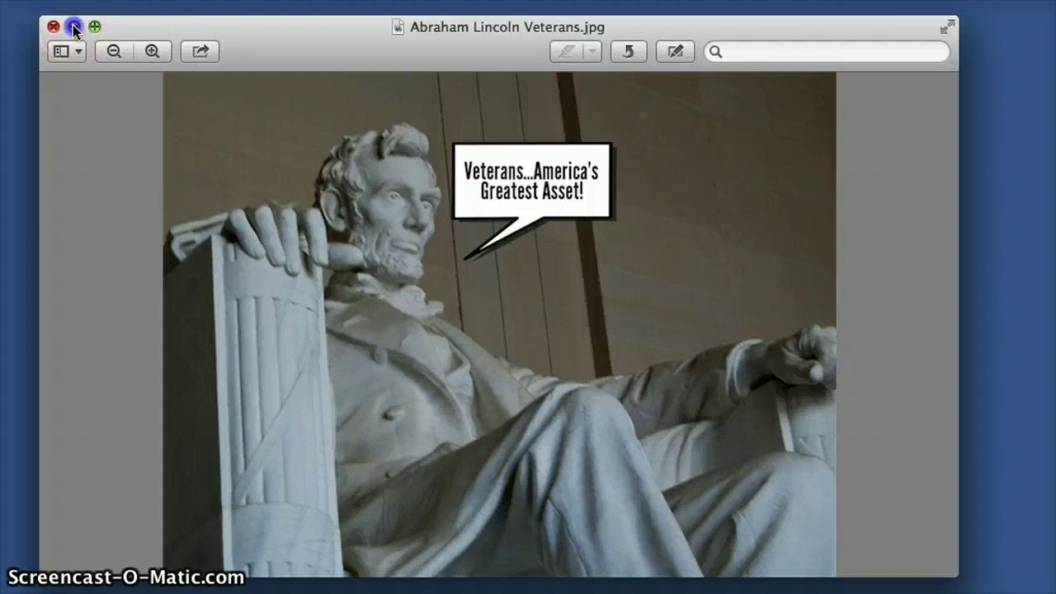